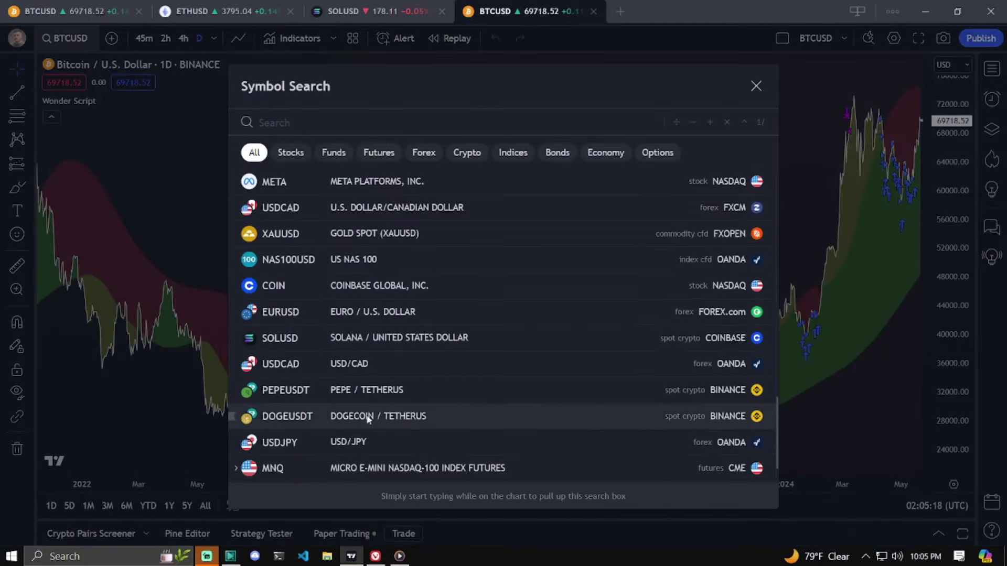
Load Coinbase (COIN) and tick Fractional Shares in the Wonder Script settings
click(306, 285)
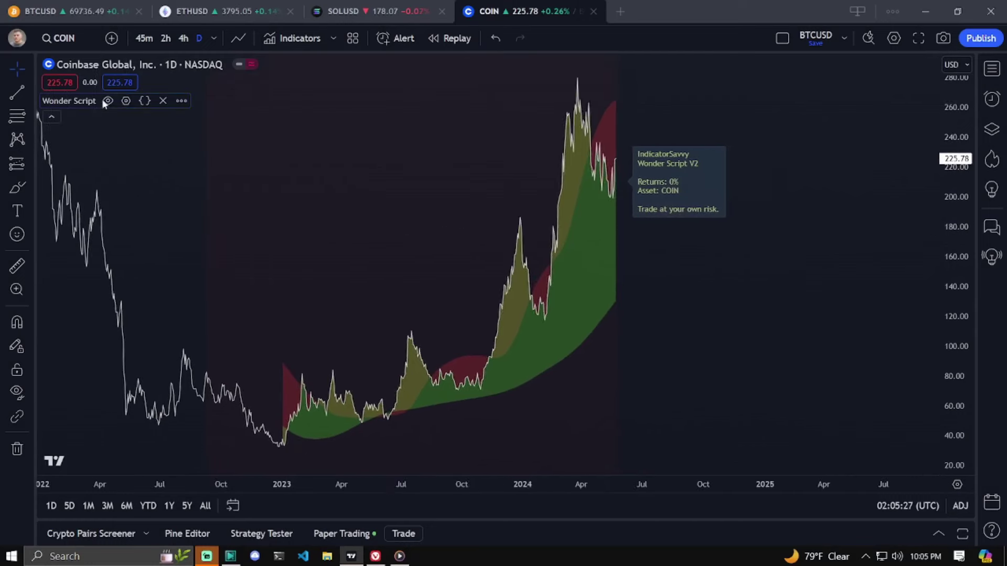
double_click(68, 101)
drag(525, 68, 890, 85)
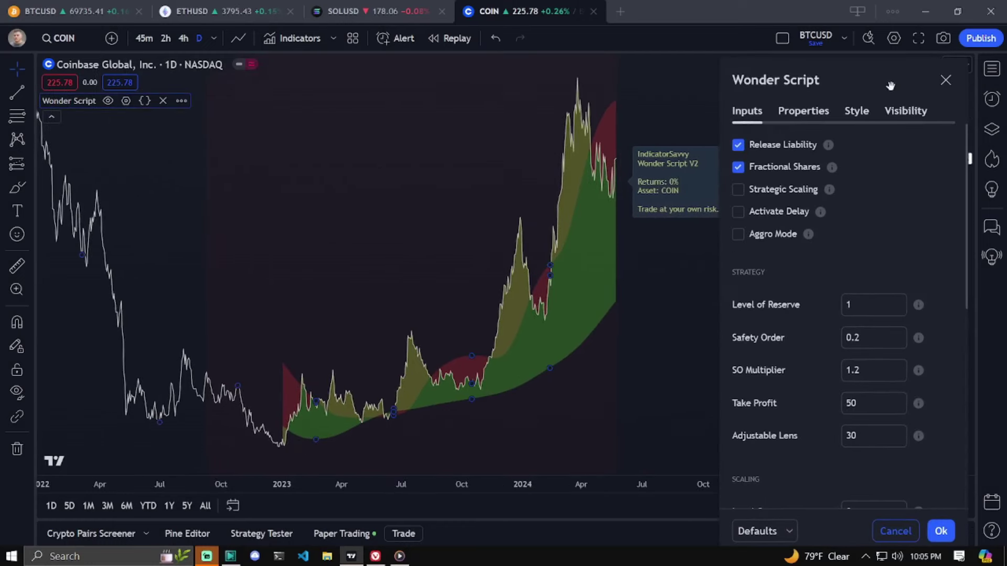
click(739, 167)
Apply the COIN settings, duplicate the tab, and chart Alibaba (BABA) there
click(940, 532)
right_click(523, 12)
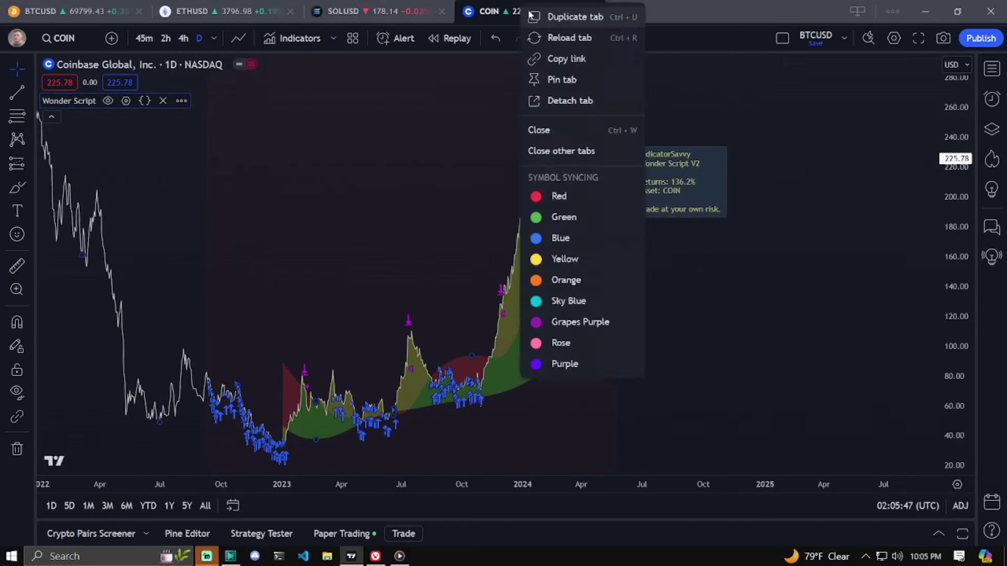
click(575, 17)
click(63, 39)
key(BackSpace)
scroll(503, 314, down, 5)
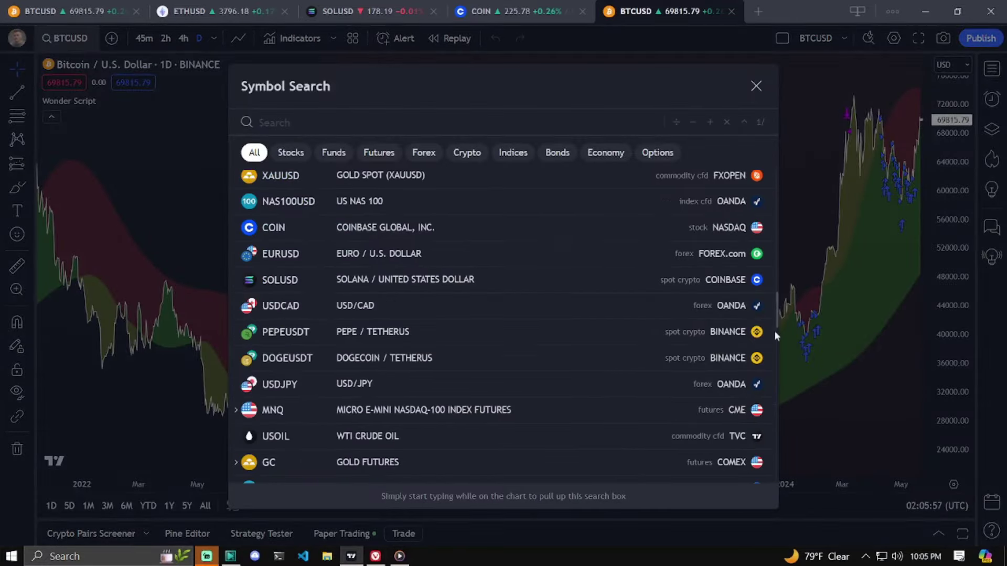
scroll(504, 314, up, 5)
click(378, 409)
drag(709, 315, 595, 317)
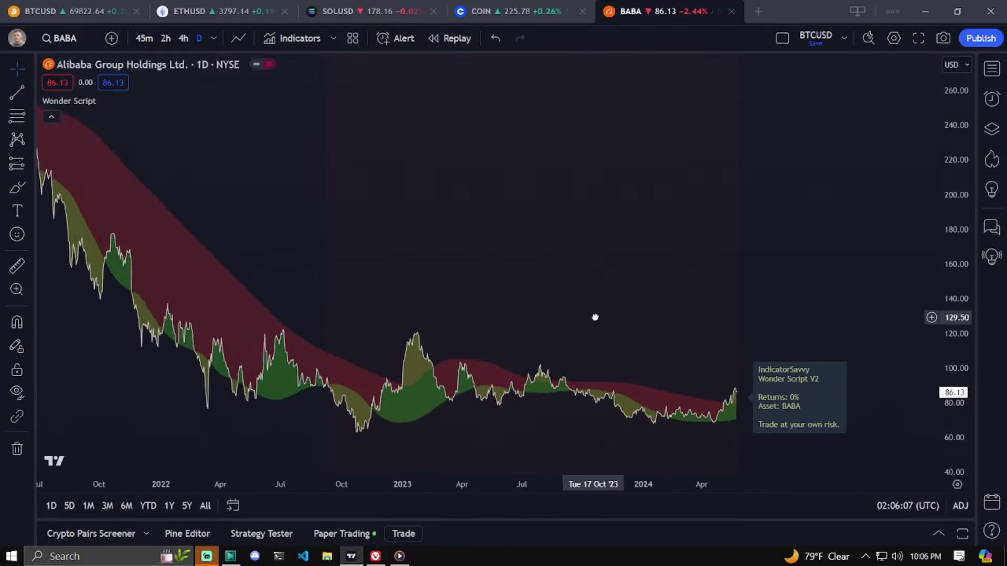
scroll(596, 317, down, 5)
scroll(551, 299, down, 5)
scroll(543, 267, down, 3)
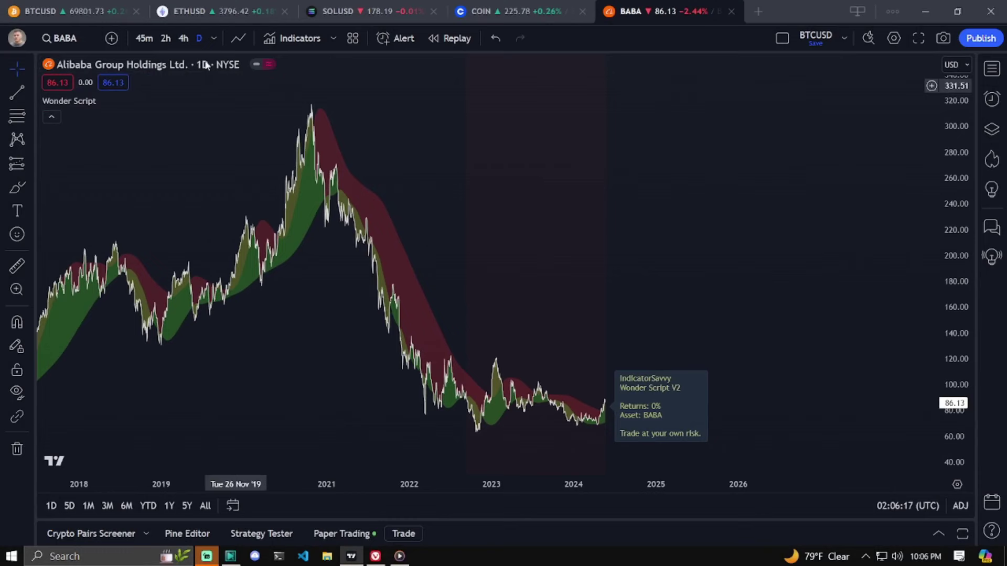
Review Wonder Script on 45-minute BABA candles, then return to the daily chart
click(145, 38)
double_click(69, 101)
drag(904, 84, 841, 83)
key(Escape)
click(199, 39)
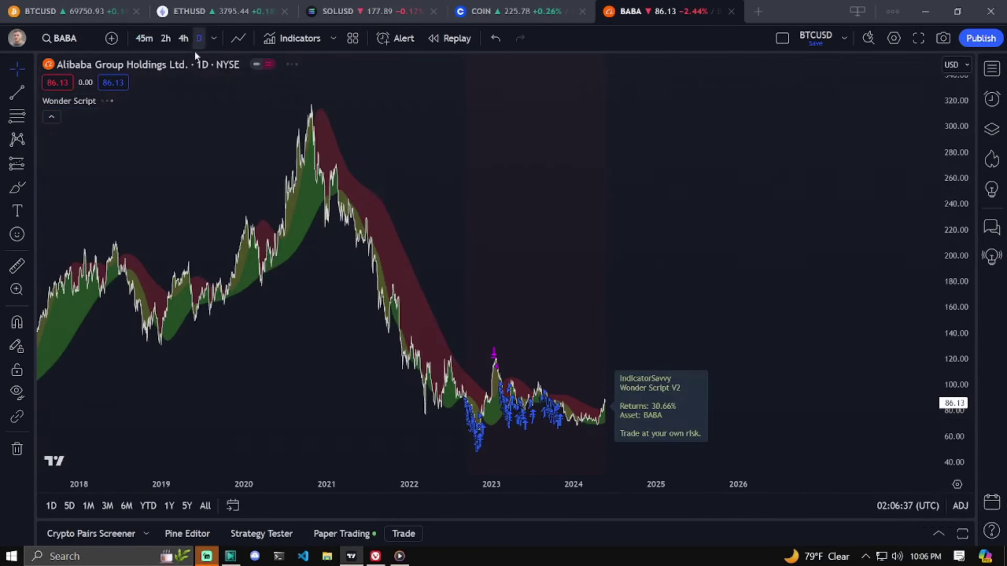
drag(370, 197, 441, 197)
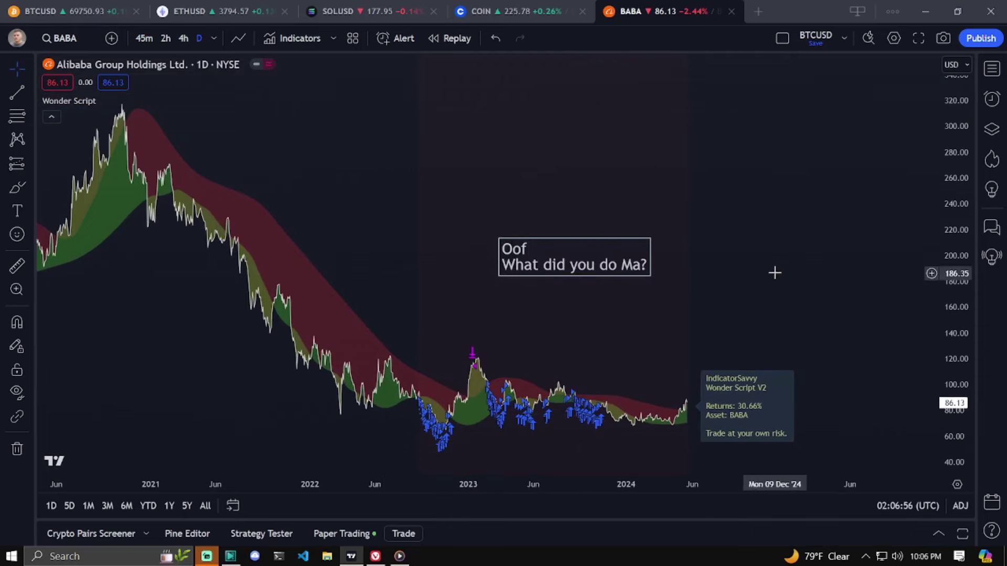
Chart Robinhood (HOOD) in place of BTCUSD and enable Wonder Script's Activate Delay
click(72, 38)
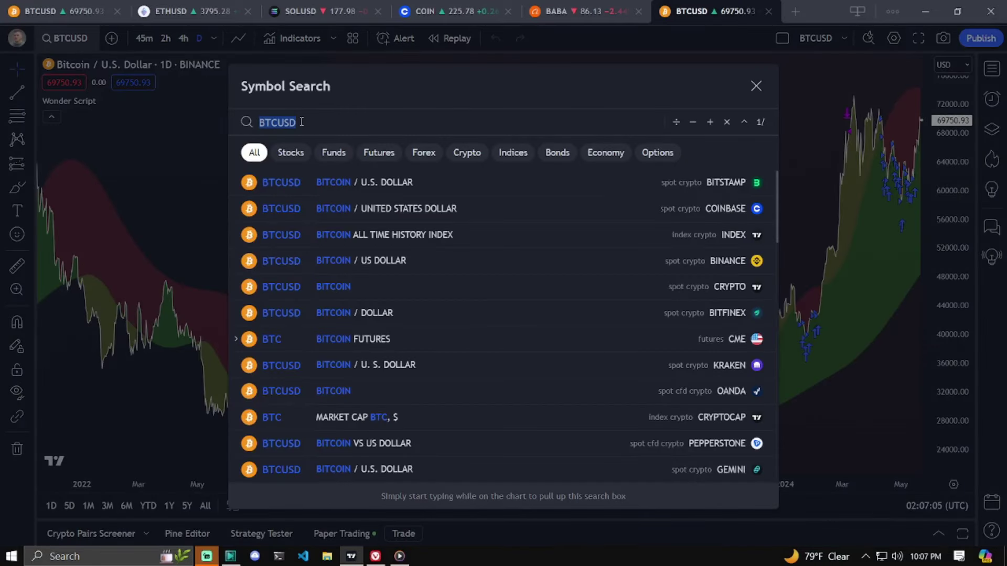
key(BackSpace)
scroll(504, 315, down, 5)
scroll(346, 405, down, 5)
click(346, 377)
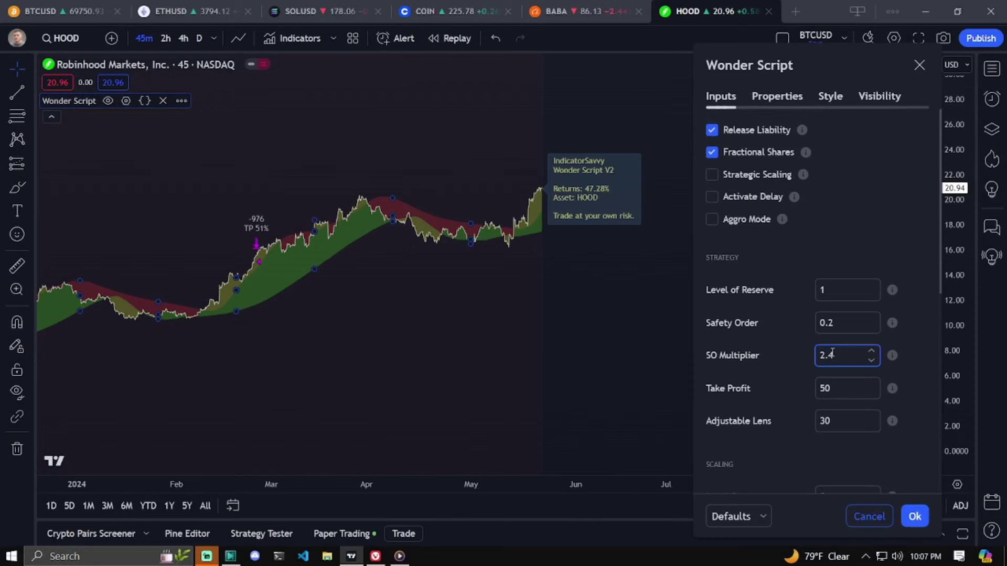
click(711, 218)
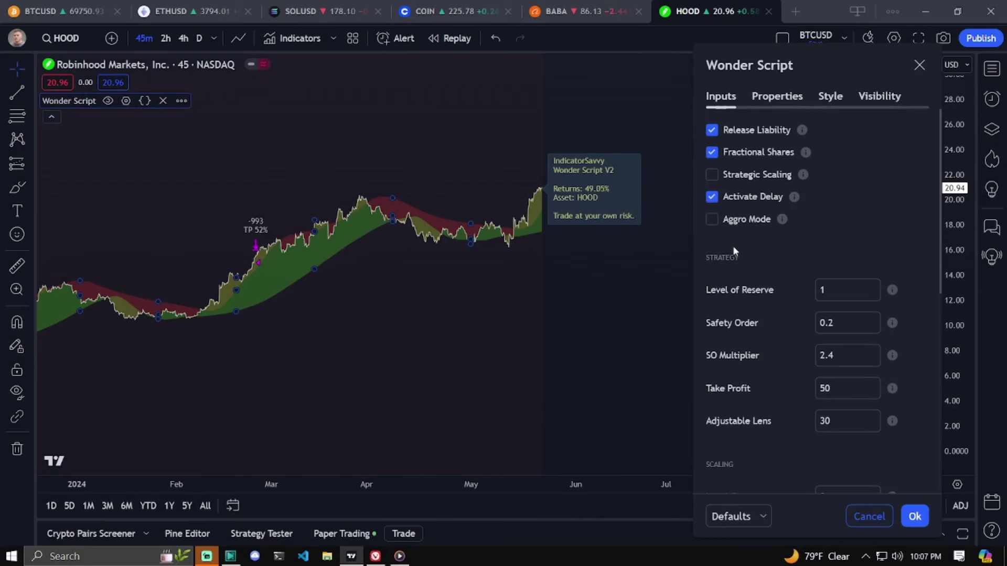